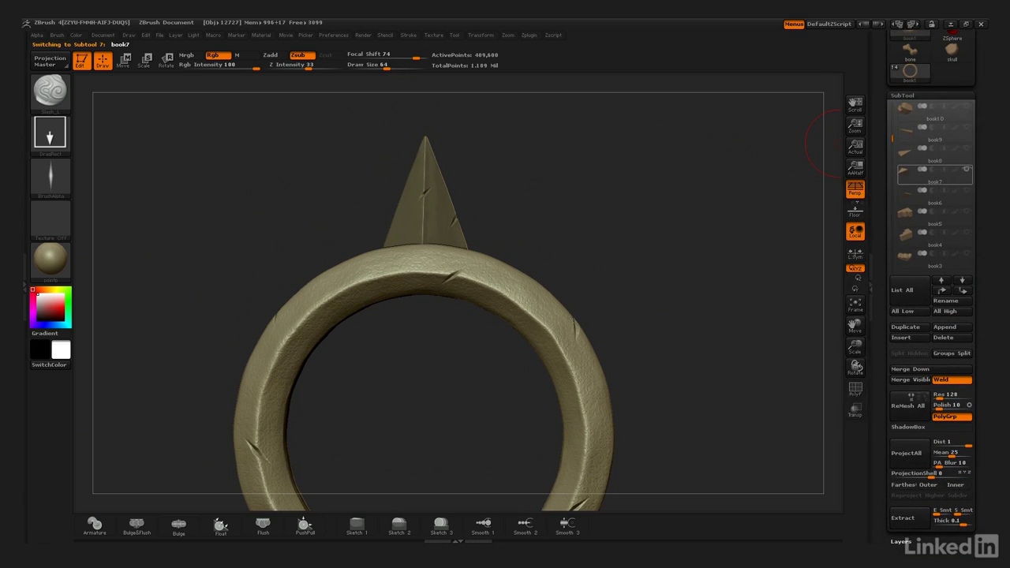
# Turn on surface noise for the spike subtool book7 and paste the copied noise curve into it.
pyautogui.click(935, 172)
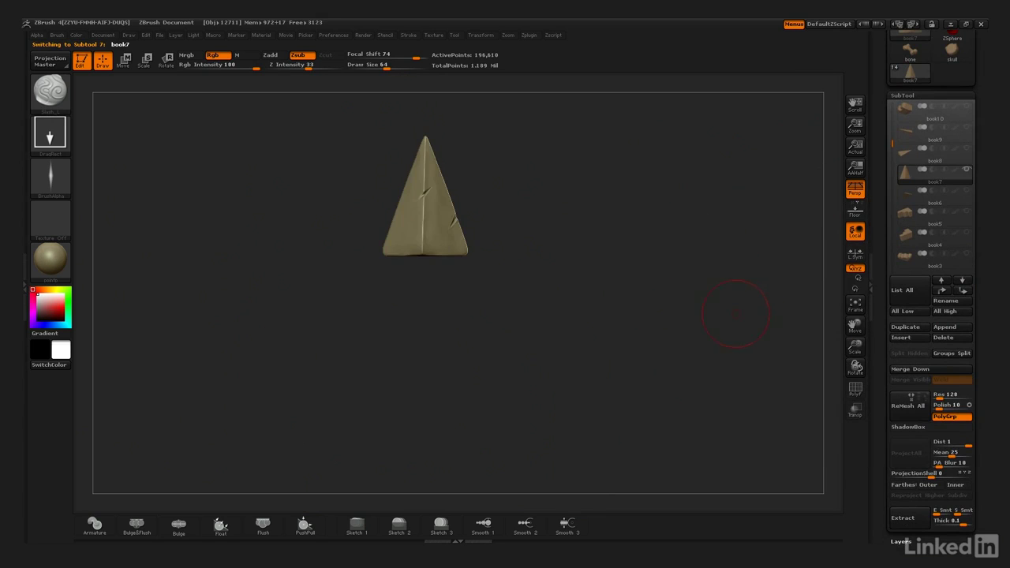
pyautogui.scroll(-10, 932, 316)
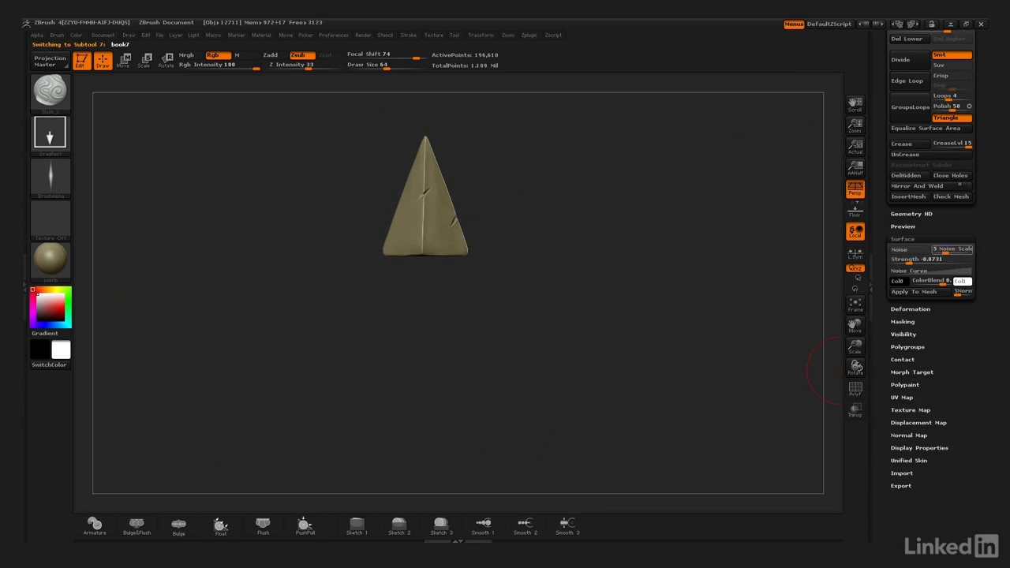
pyautogui.click(907, 249)
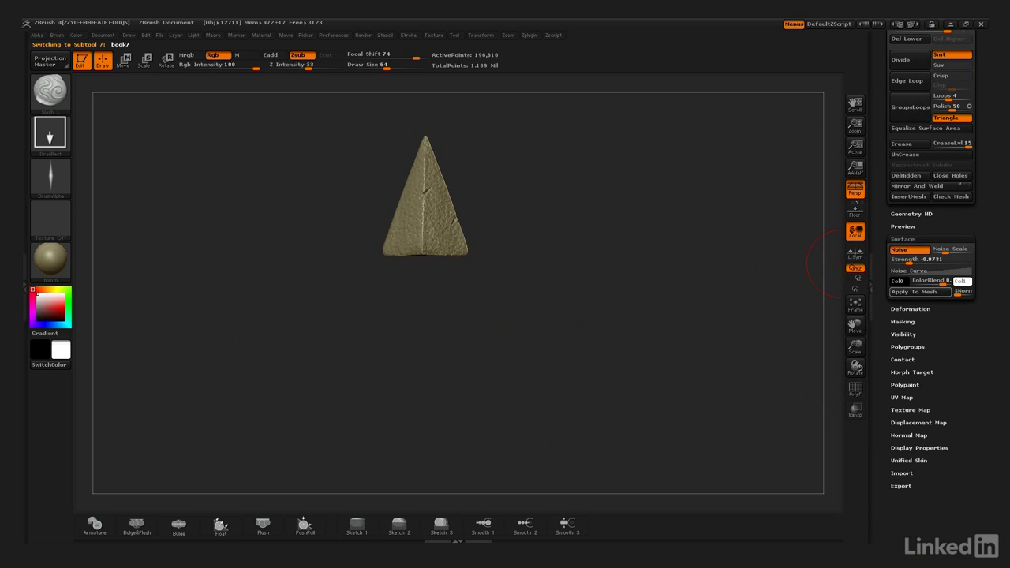
pyautogui.click(912, 270)
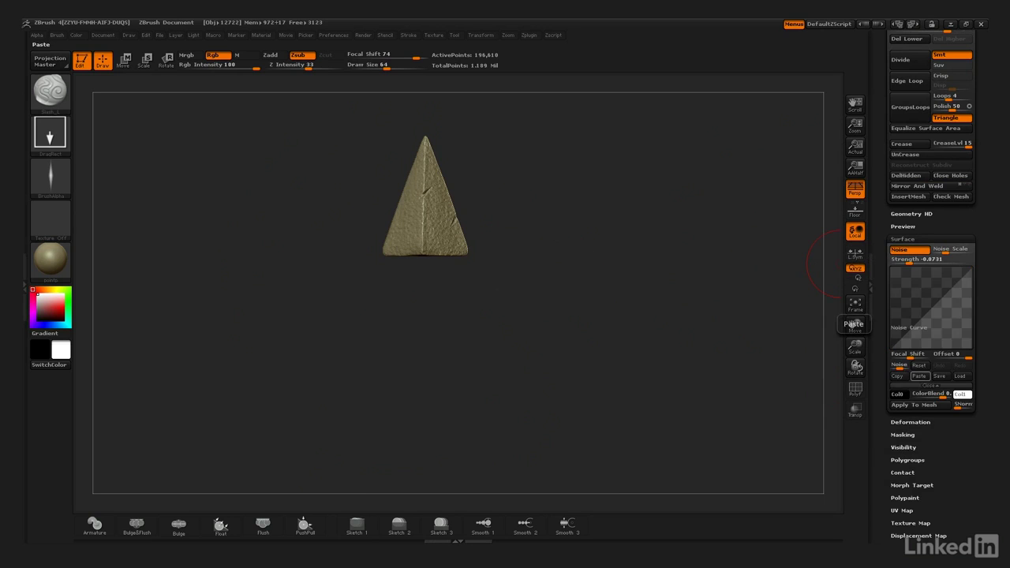
pyautogui.click(920, 376)
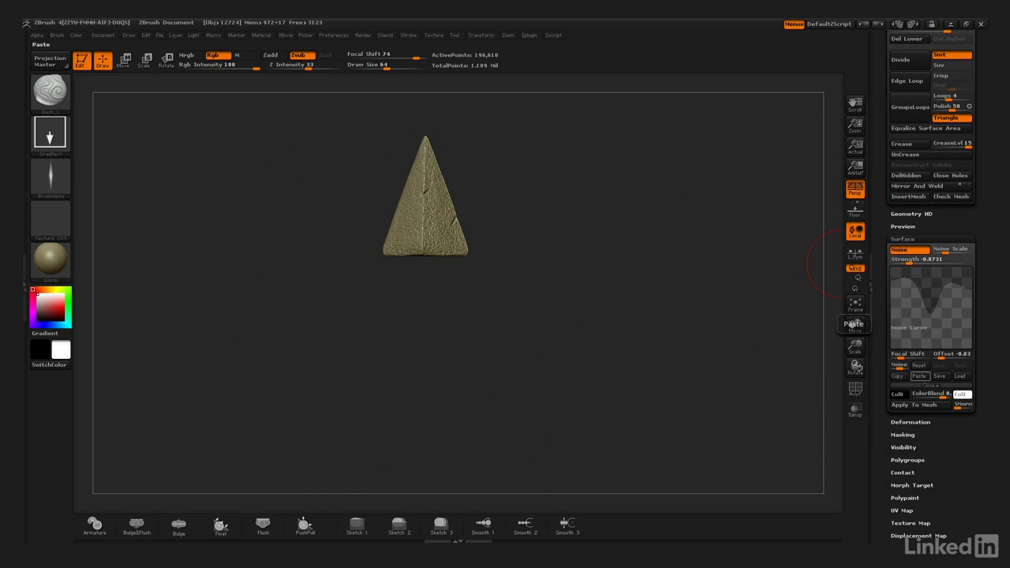
# Reduce the spike's surface noise strength to -0.0241.
pyautogui.press('f')
pyautogui.keyDown('alt'); pyautogui.moveTo(638, 298); pyautogui.dragTo(615, 344); pyautogui.keyUp('alt')
pyautogui.moveTo(600, 253)
pyautogui.keyDown('alt'); pyautogui.mouseDown()
pyautogui.moveTo(638, 169)
pyautogui.moveTo(606, 322)
pyautogui.mouseUp(); pyautogui.keyUp('alt')
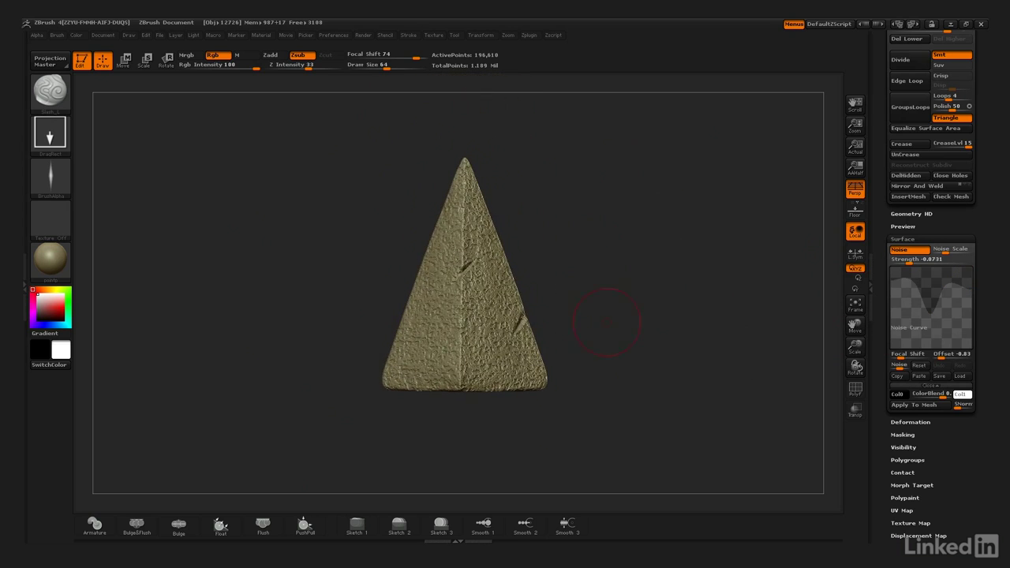
pyautogui.moveTo(631, 272)
pyautogui.keyDown('alt'); pyautogui.mouseDown()
pyautogui.moveTo(638, 163)
pyautogui.moveTo(615, 237)
pyautogui.moveTo(507, 133)
pyautogui.mouseUp(); pyautogui.keyUp('alt')
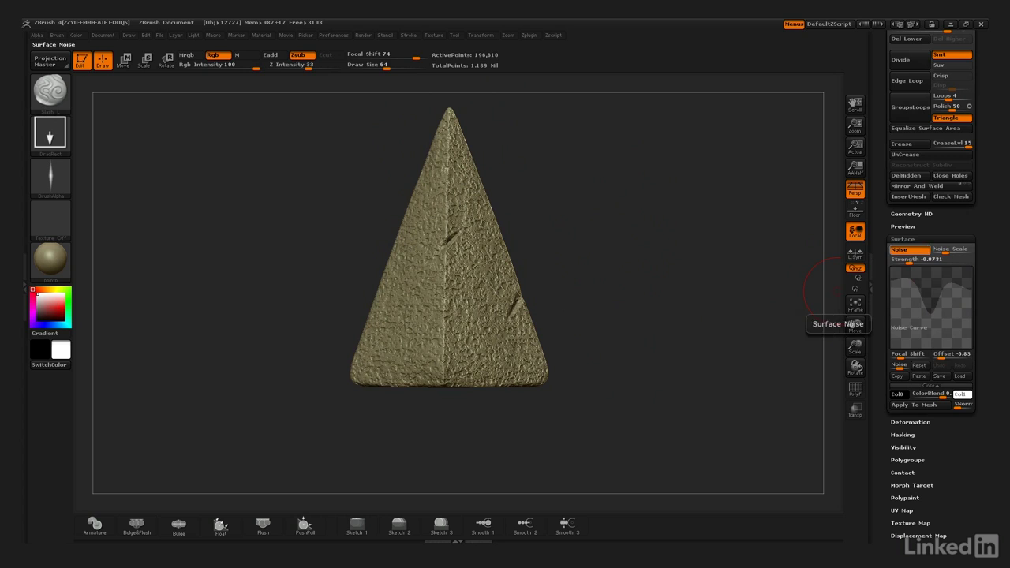
pyautogui.moveTo(909, 260); pyautogui.dragTo(912, 260)
pyautogui.moveTo(616, 269); pyautogui.dragTo(707, 268)
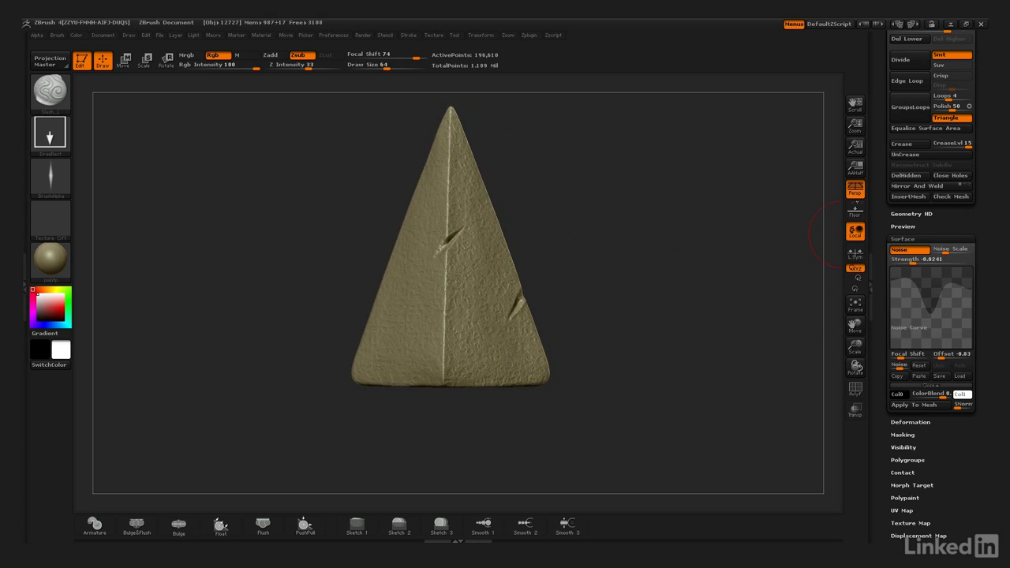
# Show the ring subtool book1 alongside the spike and compare the noise textures of the two pieces.
pyautogui.scroll(10, 931, 284)
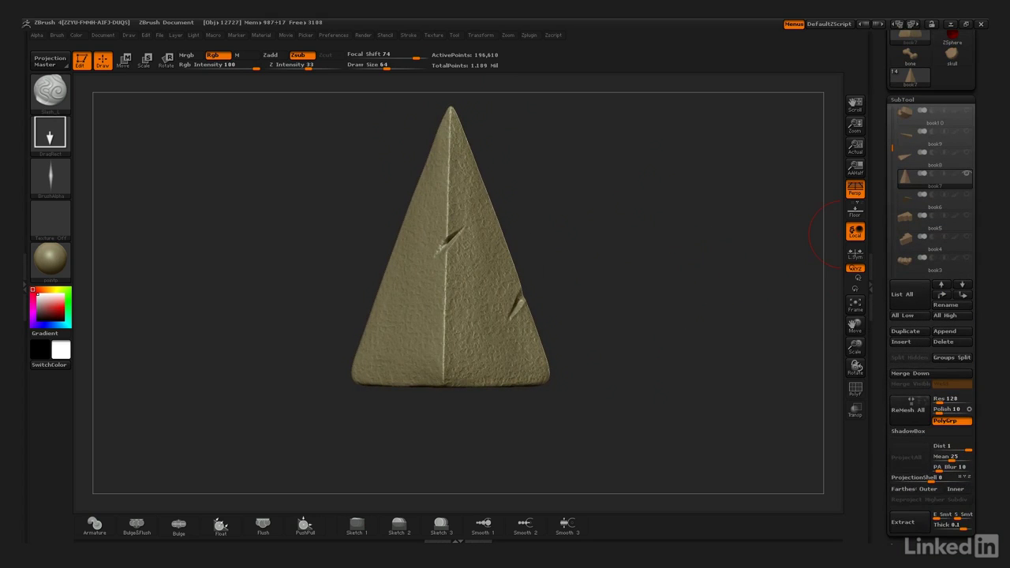
pyautogui.scroll(-3, 934, 190)
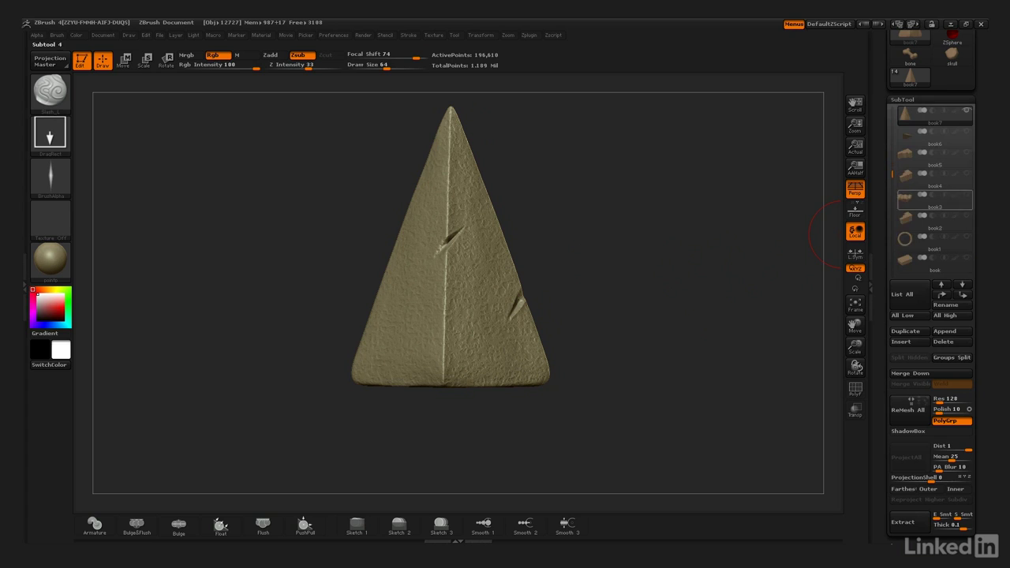
pyautogui.click(967, 237)
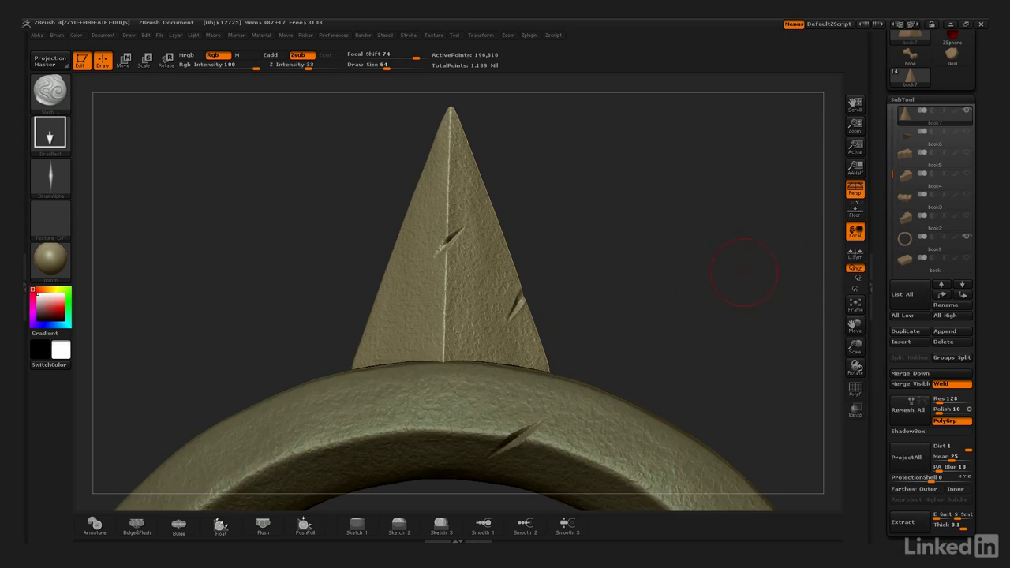
pyautogui.moveTo(744, 272)
pyautogui.keyDown('alt'); pyautogui.mouseDown()
pyautogui.moveTo(655, 276)
pyautogui.moveTo(667, 323)
pyautogui.moveTo(624, 208)
pyautogui.moveTo(688, 216)
pyautogui.moveTo(633, 216)
pyautogui.moveTo(685, 233)
pyautogui.moveTo(635, 213)
pyautogui.mouseUp(); pyautogui.keyUp('alt')
pyautogui.press('f')
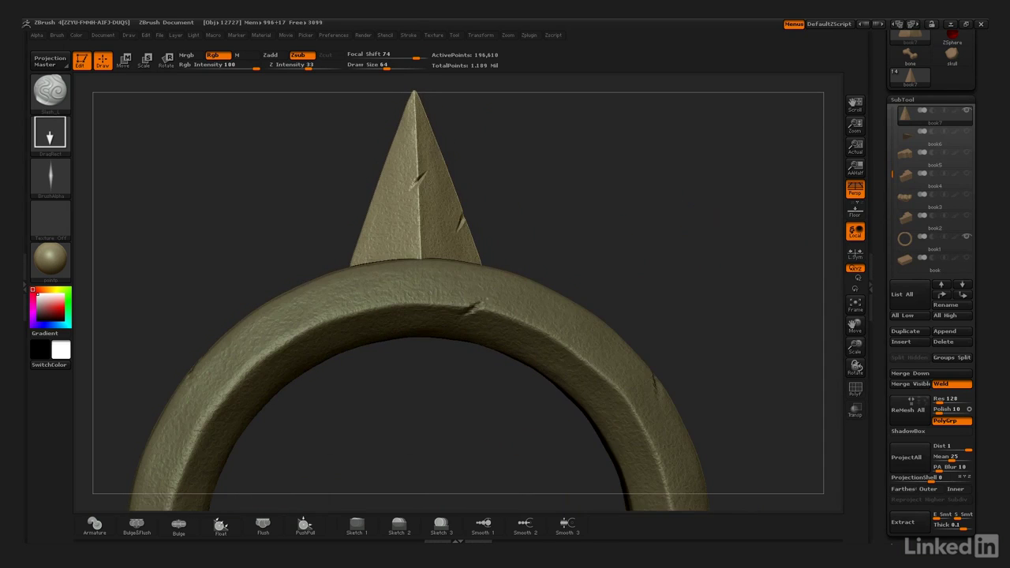
pyautogui.moveTo(591, 169)
pyautogui.keyDown('alt'); pyautogui.mouseDown()
pyautogui.moveTo(641, 226)
pyautogui.moveTo(652, 259)
pyautogui.moveTo(722, 248)
pyautogui.mouseUp(); pyautogui.keyUp('alt')
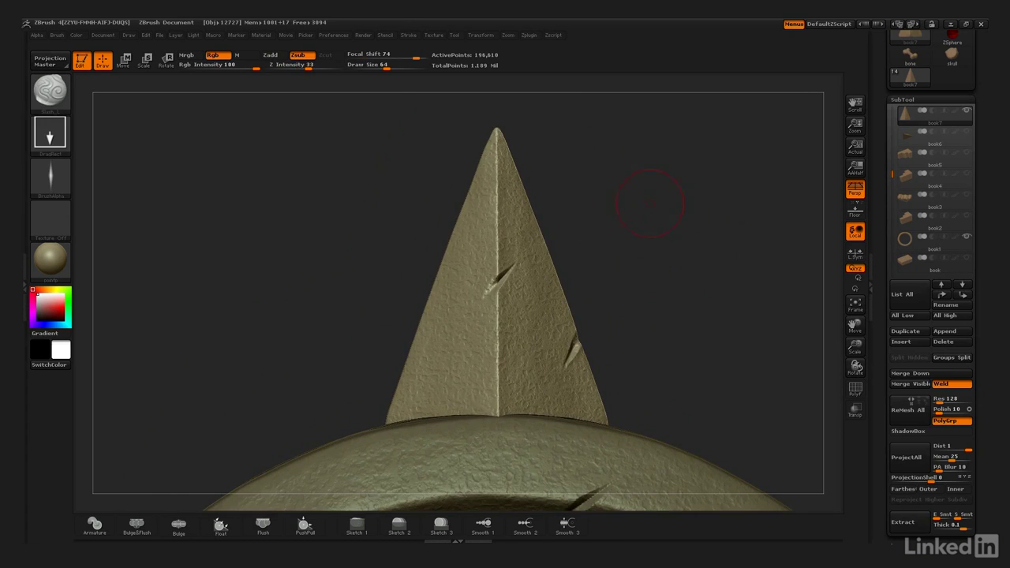
# Switch to the ClayTubes brush and turn its alpha off.
pyautogui.click(50, 90)
pyautogui.click(170, 104)
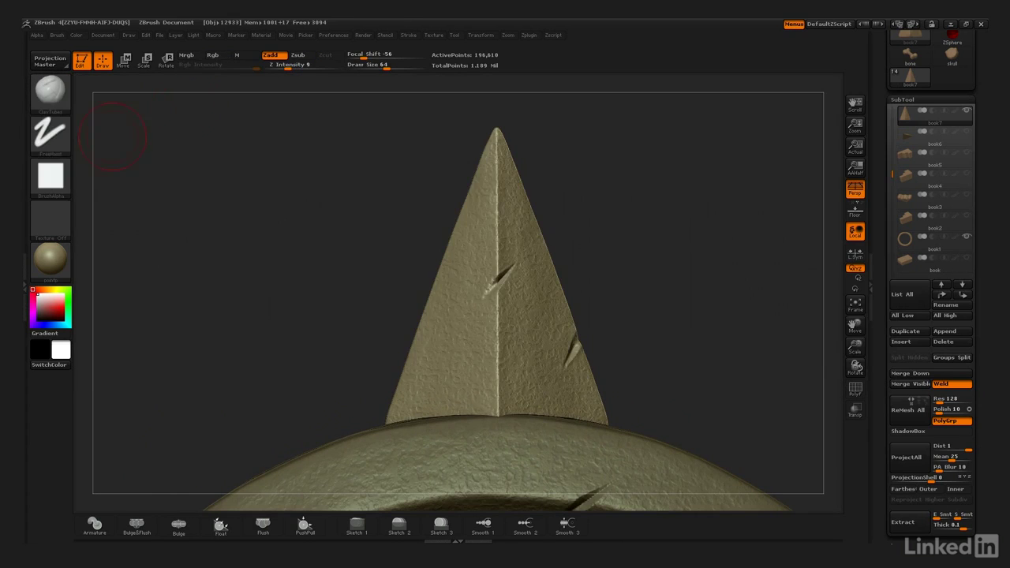
pyautogui.click(51, 175)
pyautogui.click(112, 183)
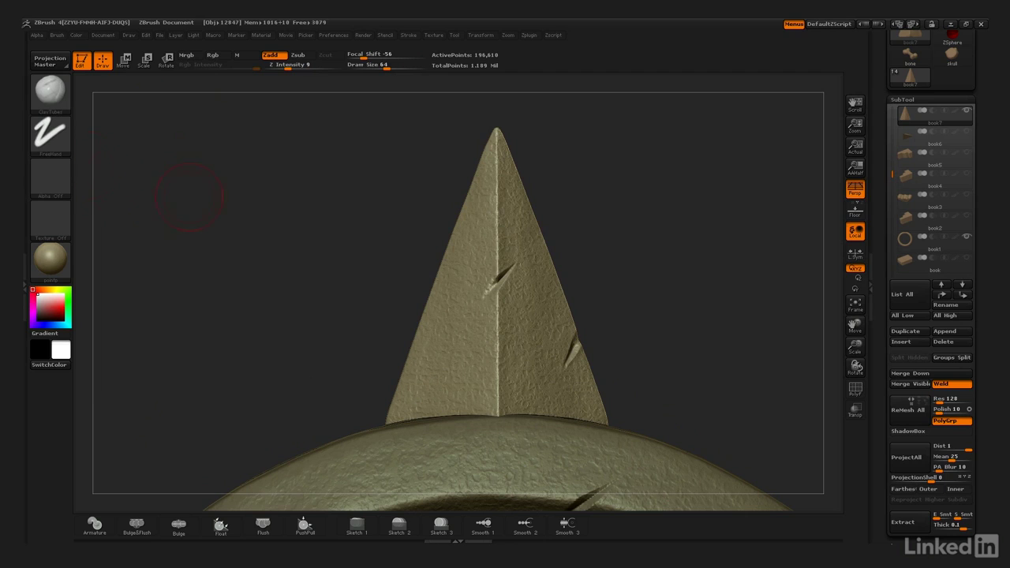
# Set the brush's focal shift to -83, undoing the test strokes made on the spike's left face.
pyautogui.click(462, 348)
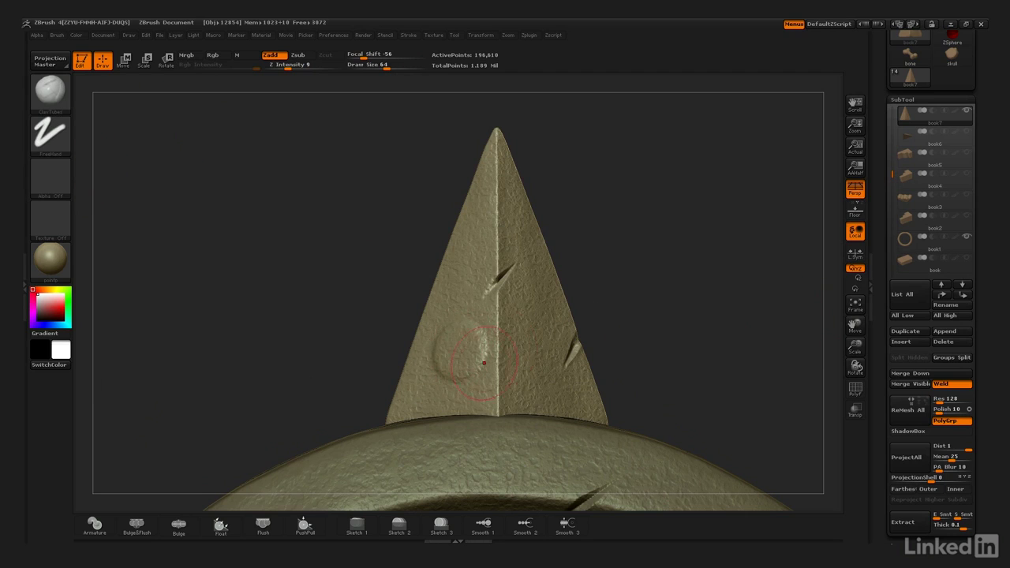
pyautogui.hotkey('ctrl', 'z')
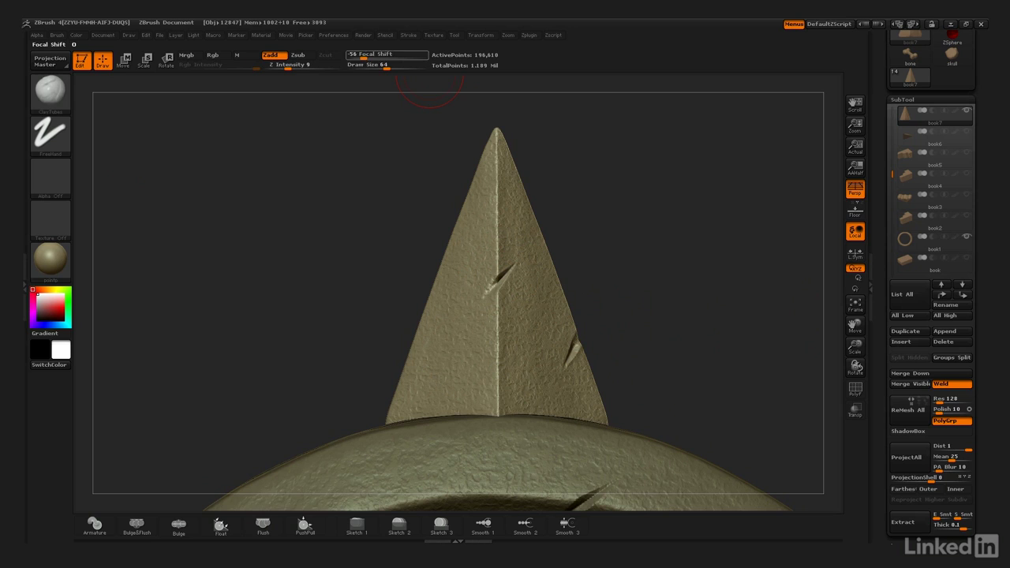
pyautogui.moveTo(365, 56); pyautogui.dragTo(354, 56)
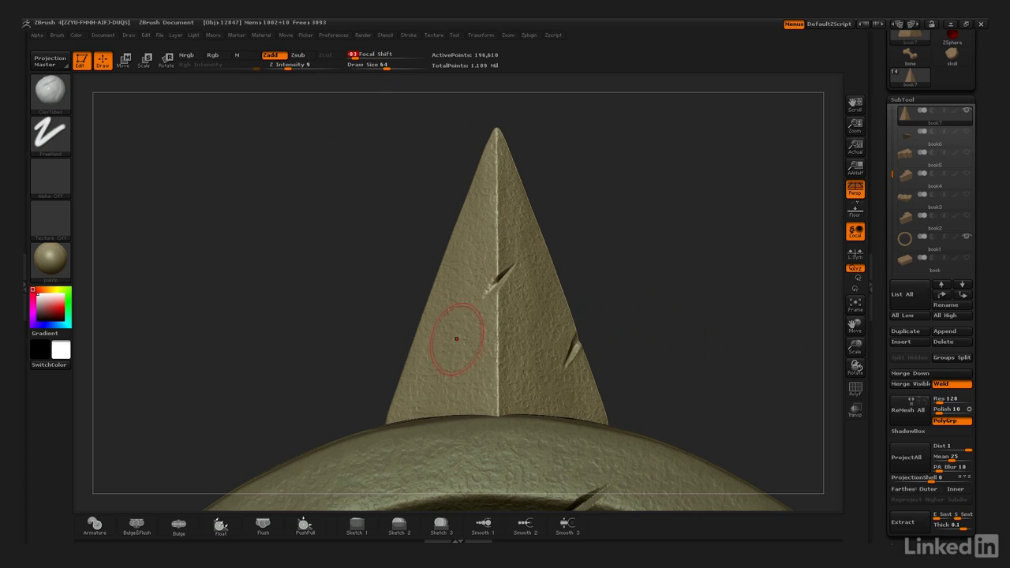
pyautogui.moveTo(457, 339); pyautogui.dragTo(465, 335)
pyautogui.hotkey('ctrl', 'z')
# Carve two small round pits into the spike's left face with Z intensity 60, using draw sizes 20 and 12.
pyautogui.press('[')
pyautogui.press('[')
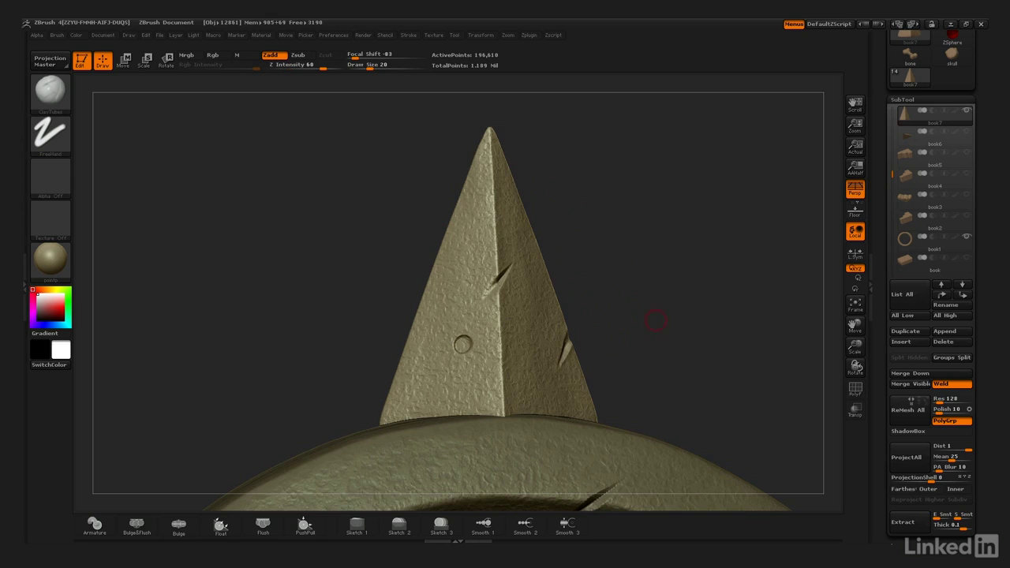
pyautogui.press('[')
pyautogui.press('[')
pyautogui.click(450, 361)
pyautogui.moveTo(616, 304); pyautogui.dragTo(703, 281)
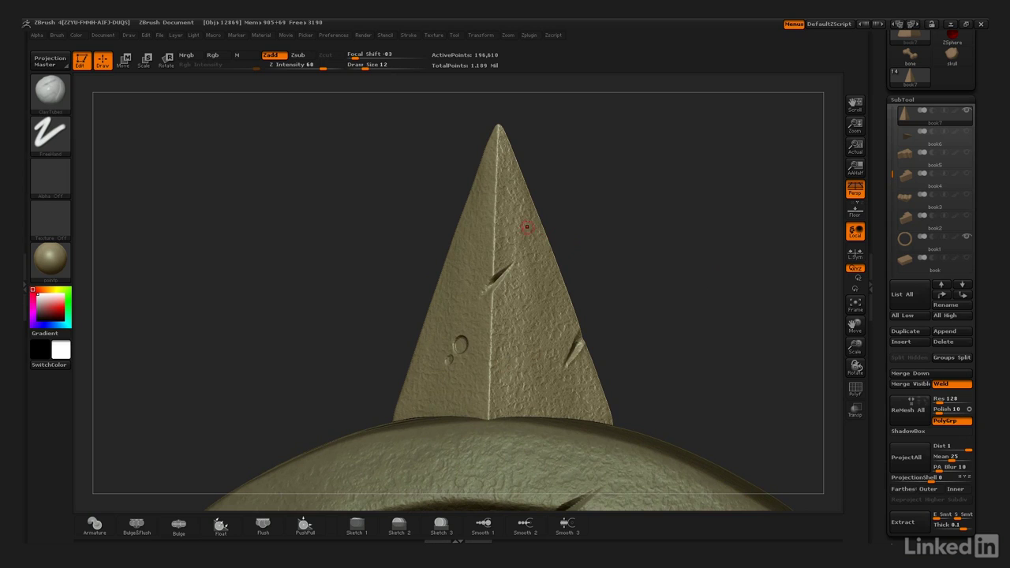
# Carve round pits into the spike's right face, one near the tip at draw size 24 and a smaller one near the base at 12.
pyautogui.press(']')
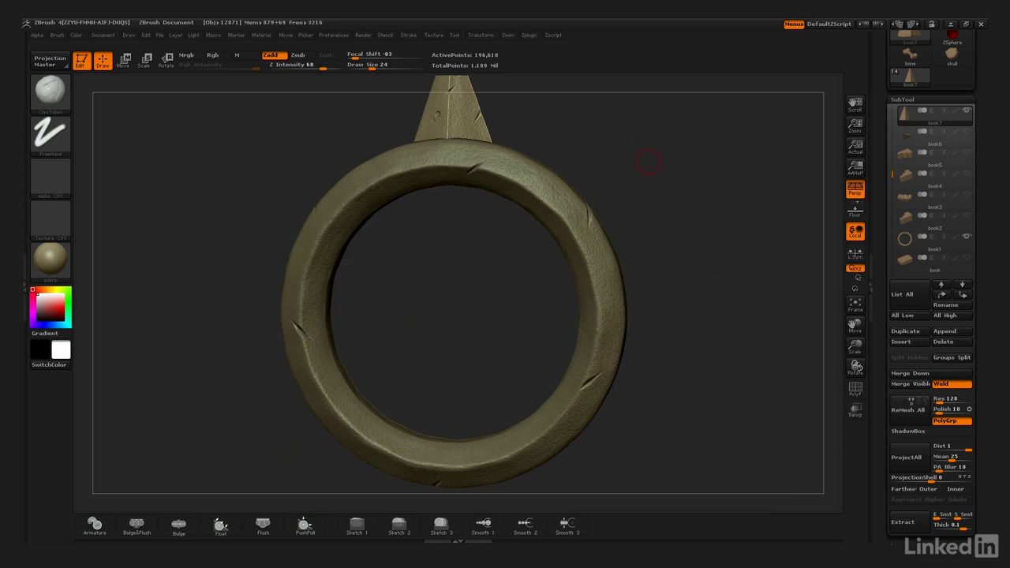
pyautogui.keyDown('alt'); pyautogui.moveTo(649, 162); pyautogui.dragTo(671, 306); pyautogui.keyUp('alt')
pyautogui.keyDown('alt'); pyautogui.moveTo(647, 261); pyautogui.dragTo(638, 290); pyautogui.keyUp('alt')
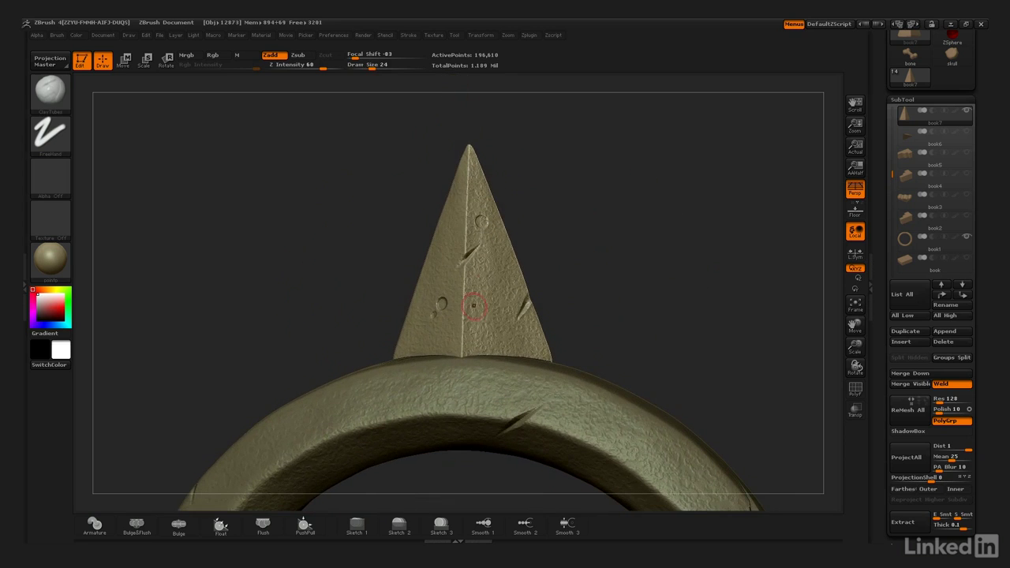
pyautogui.press('[')
pyautogui.keyDown('ctrl'); pyautogui.moveTo(529, 341); pyautogui.dragTo(560, 226, button='right'); pyautogui.keyUp('ctrl')
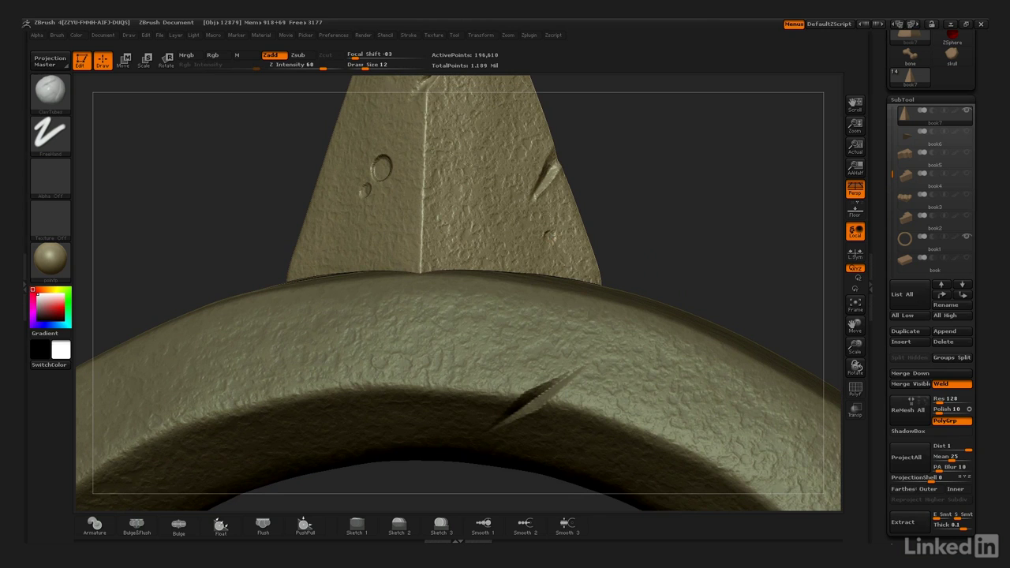
pyautogui.keyDown('ctrl'); pyautogui.moveTo(656, 411); pyautogui.dragTo(673, 246, button='right'); pyautogui.keyUp('ctrl')
pyautogui.moveTo(593, 162)
pyautogui.mouseDown(button='right')
pyautogui.moveTo(633, 161)
pyautogui.moveTo(562, 156)
pyautogui.moveTo(586, 152)
pyautogui.mouseUp(button='right')
pyautogui.keyDown('alt'); pyautogui.moveTo(725, 231); pyautogui.dragTo(606, 194, button='right'); pyautogui.keyUp('alt')
pyautogui.keyDown('ctrl'); pyautogui.moveTo(585, 257); pyautogui.dragTo(577, 318, button='right'); pyautogui.keyUp('ctrl')
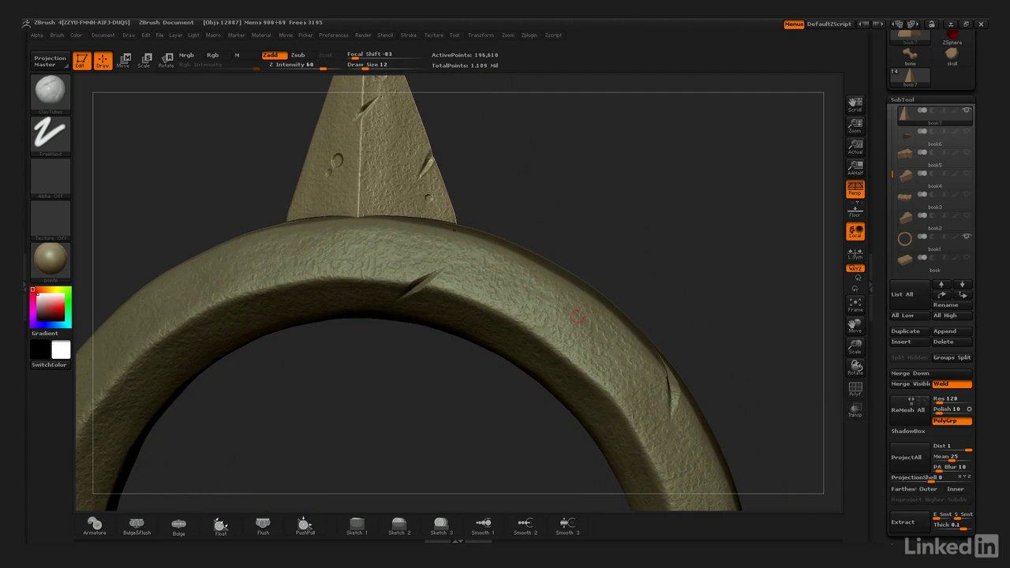
# Select the ring subtool book1 and carve a few small round pits into its front, mainly along the right side.
pyautogui.click(927, 239)
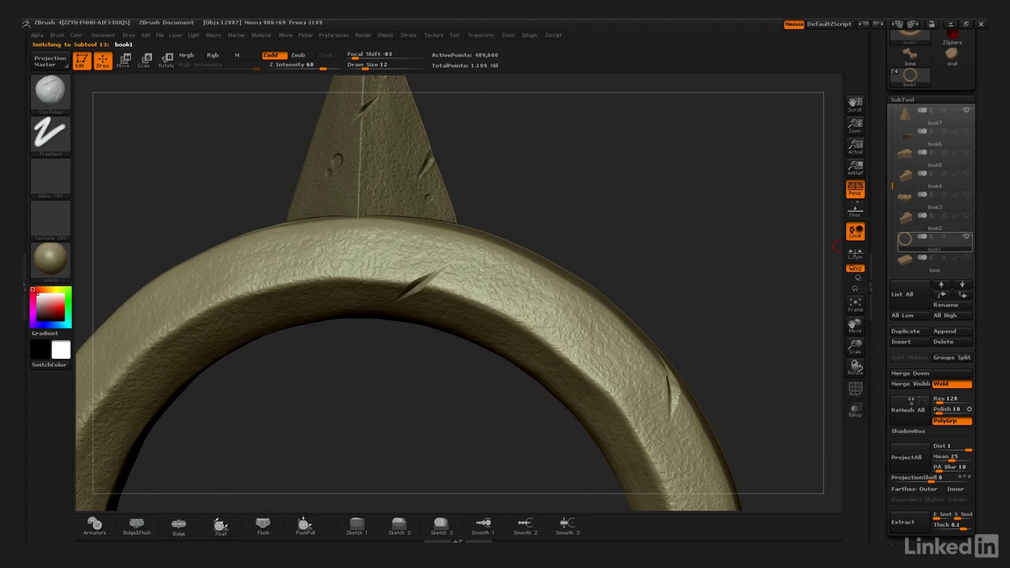
pyautogui.keyDown('alt'); pyautogui.moveTo(711, 282); pyautogui.dragTo(709, 179); pyautogui.keyUp('alt')
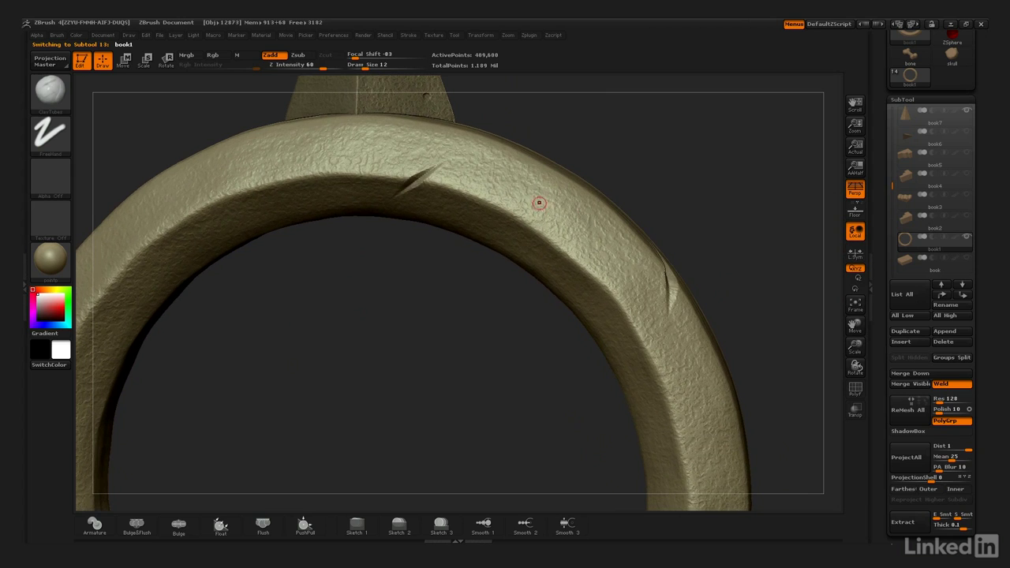
pyautogui.keyDown('alt'); pyautogui.moveTo(427, 450); pyautogui.dragTo(343, 435); pyautogui.keyUp('alt')
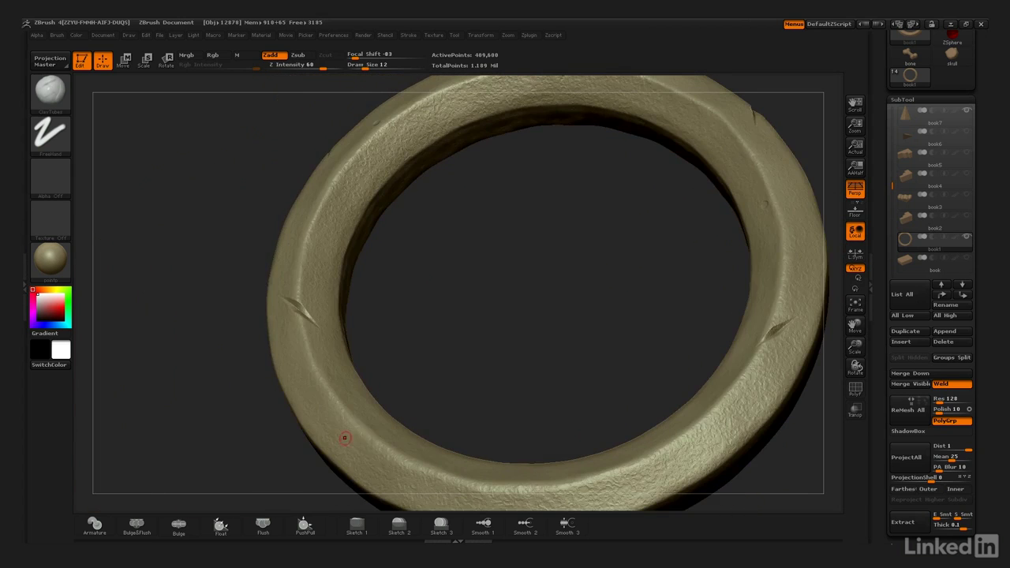
pyautogui.click(734, 437)
pyautogui.moveTo(751, 431); pyautogui.dragTo(779, 405)
pyautogui.click(797, 285)
pyautogui.moveTo(711, 268); pyautogui.dragTo(730, 312)
# Carve more round pits into the ring's upper arc, upper left and lower edge with draw size 20.
pyautogui.keyDown('alt'); pyautogui.moveTo(643, 227); pyautogui.dragTo(540, 385); pyautogui.keyUp('alt')
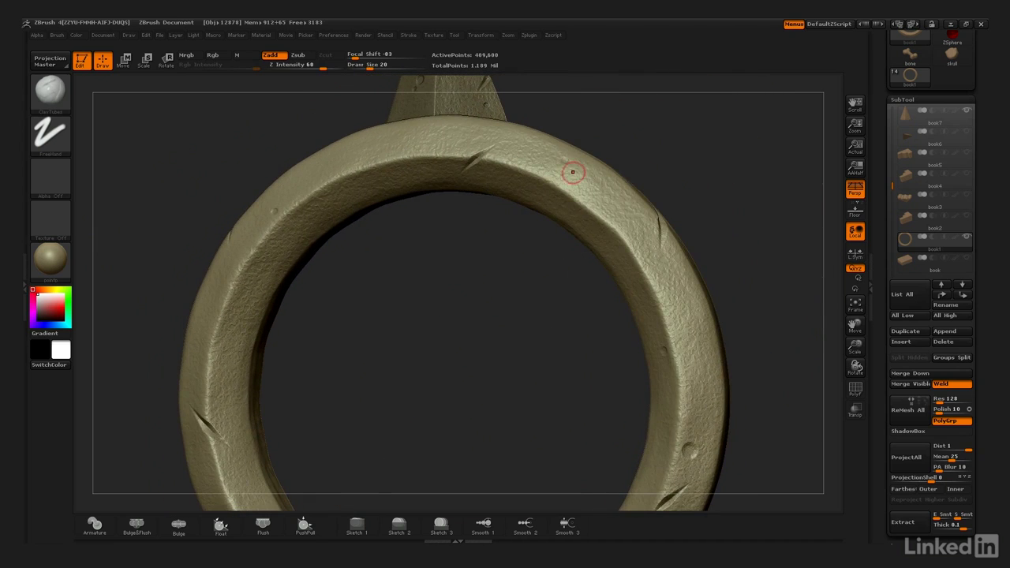
pyautogui.moveTo(623, 169); pyautogui.dragTo(590, 165)
pyautogui.keyDown('alt'); pyautogui.moveTo(446, 244); pyautogui.dragTo(469, 232); pyautogui.keyUp('alt')
pyautogui.moveTo(379, 237); pyautogui.dragTo(351, 238)
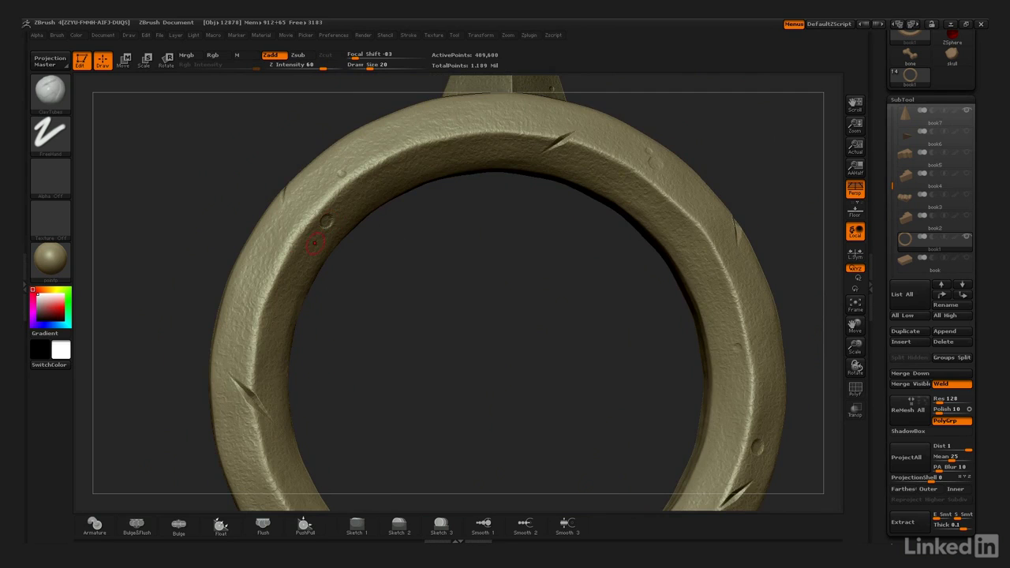
pyautogui.keyDown('alt'); pyautogui.moveTo(245, 281); pyautogui.dragTo(242, 284); pyautogui.keyUp('alt')
pyautogui.moveTo(449, 330); pyautogui.dragTo(514, 255)
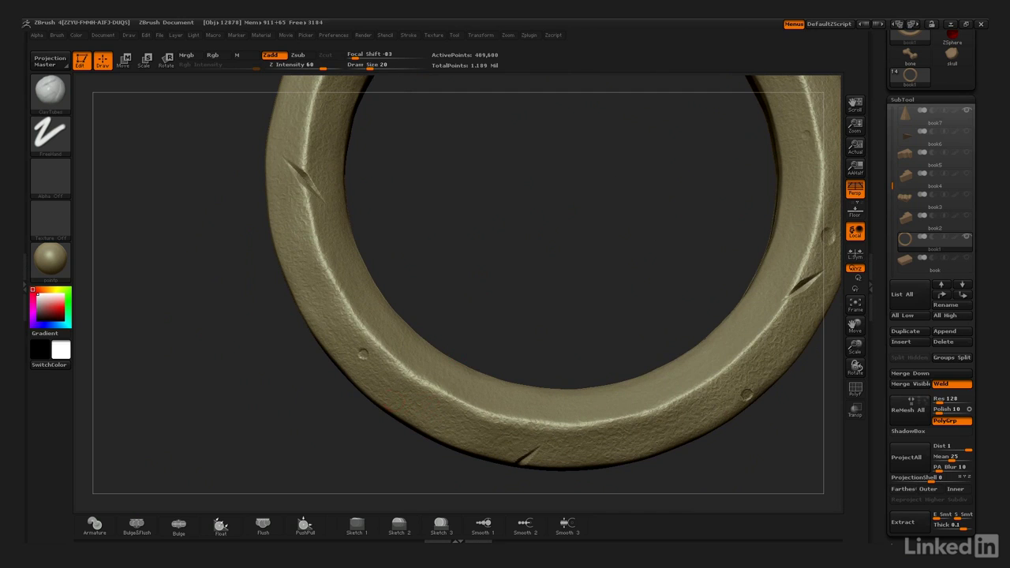
pyautogui.keyDown('alt'); pyautogui.click(393, 398); pyautogui.keyUp('alt')
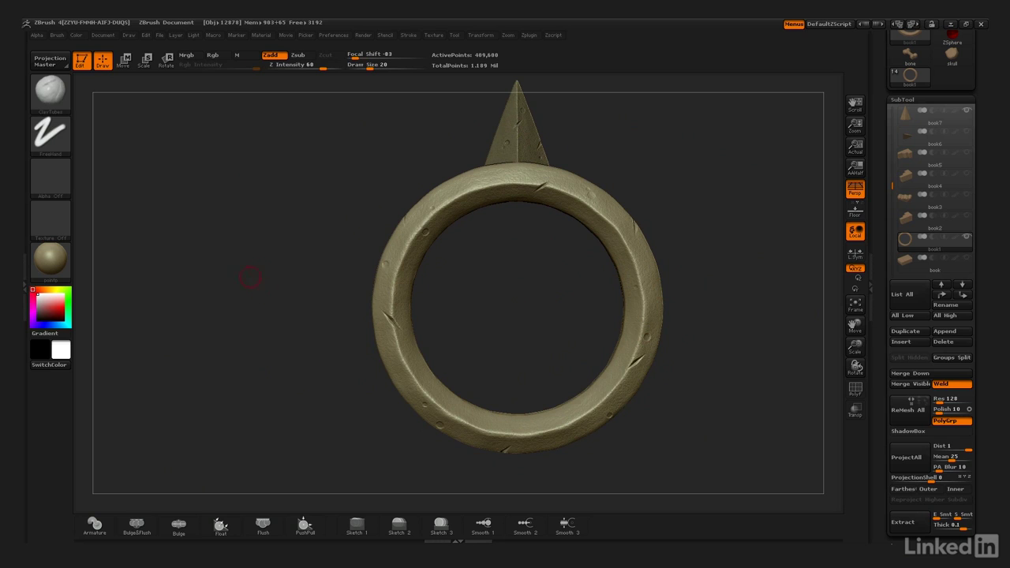
pyautogui.keyDown('alt'); pyautogui.moveTo(545, 248); pyautogui.dragTo(550, 292); pyautogui.keyUp('alt')
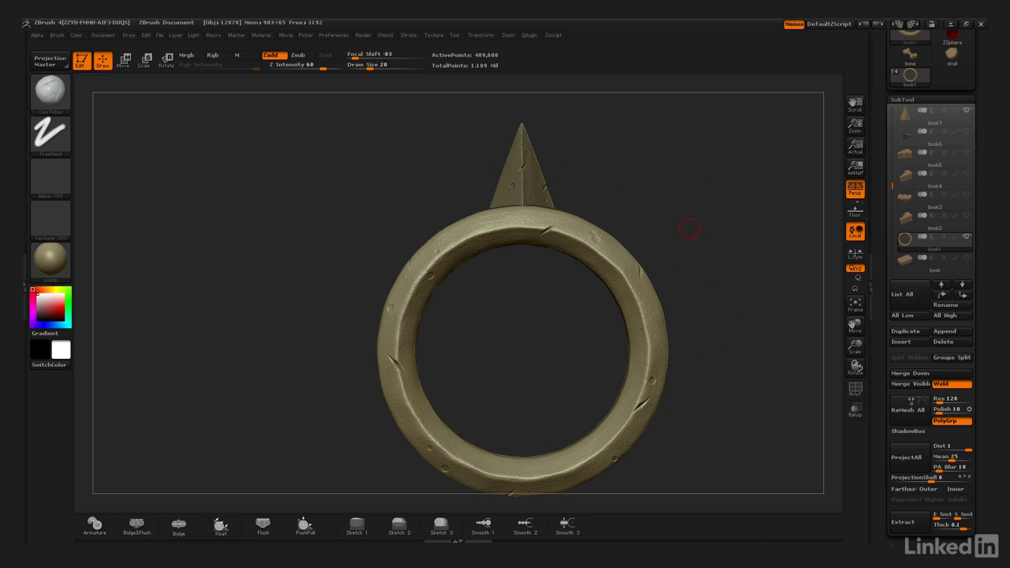
pyautogui.moveTo(703, 229)
pyautogui.keyDown('alt'); pyautogui.mouseDown()
pyautogui.moveTo(715, 271)
pyautogui.moveTo(688, 216)
pyautogui.mouseUp(); pyautogui.keyUp('alt')
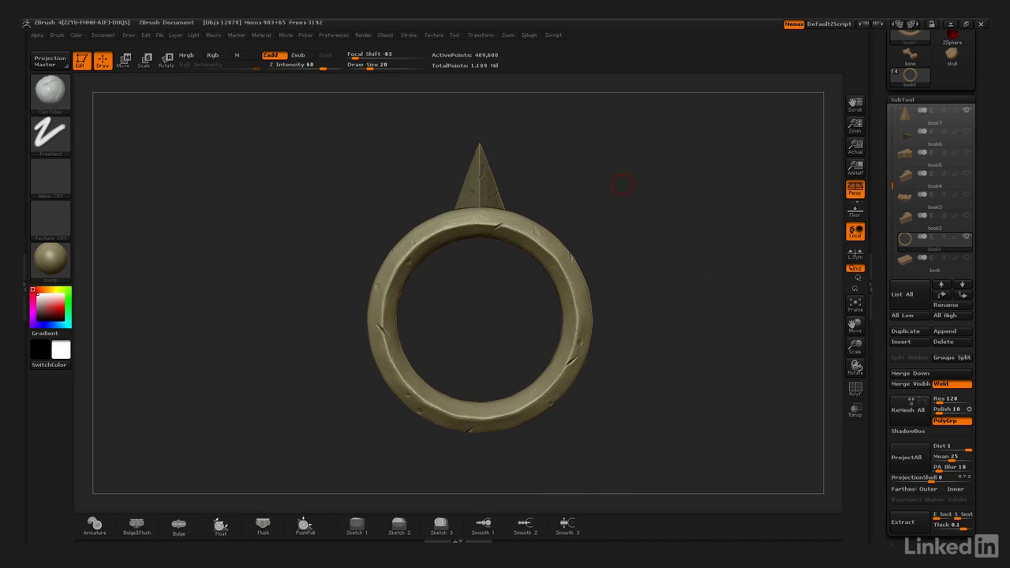